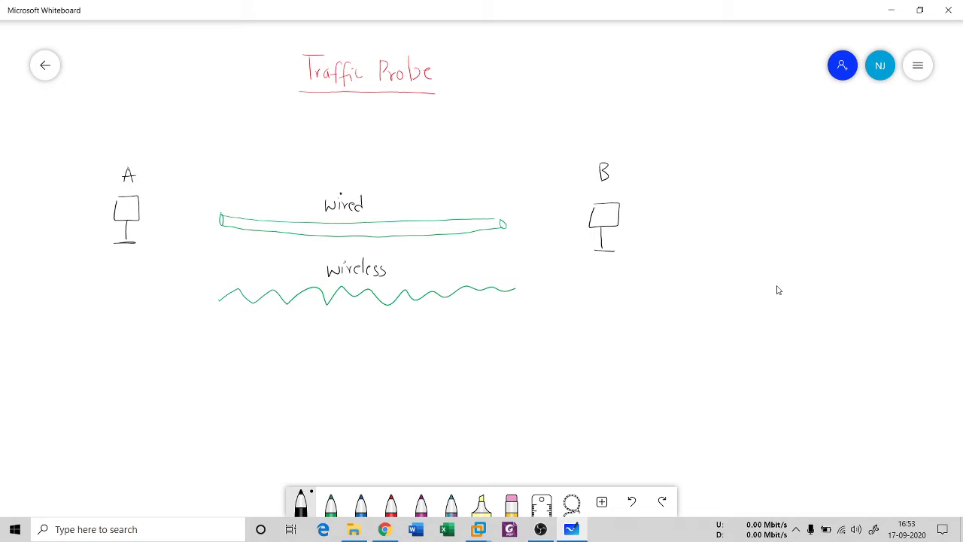
Draw the title arrow to 'Information Gathering', then pick the green and then the red pen
mouse_move(444, 69)
mouse_down()
mouse_move(481, 70)
mouse_move(503, 52)
mouse_move(500, 69)
mouse_move(518, 79)
mouse_move(525, 67)
mouse_move(553, 73)
mouse_move(596, 64)
mouse_move(624, 83)
mouse_move(675, 61)
mouse_move(690, 62)
mouse_move(694, 80)
mouse_up()
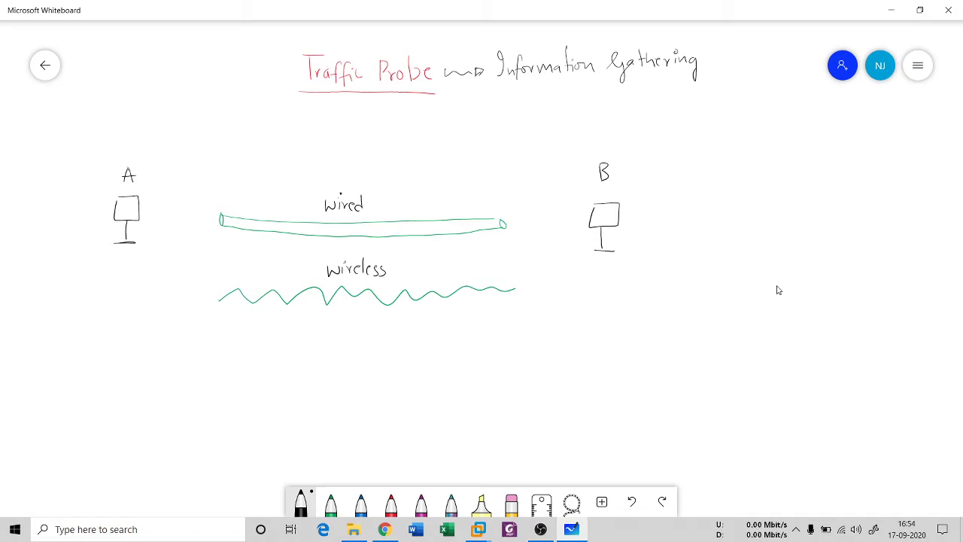
click(330, 502)
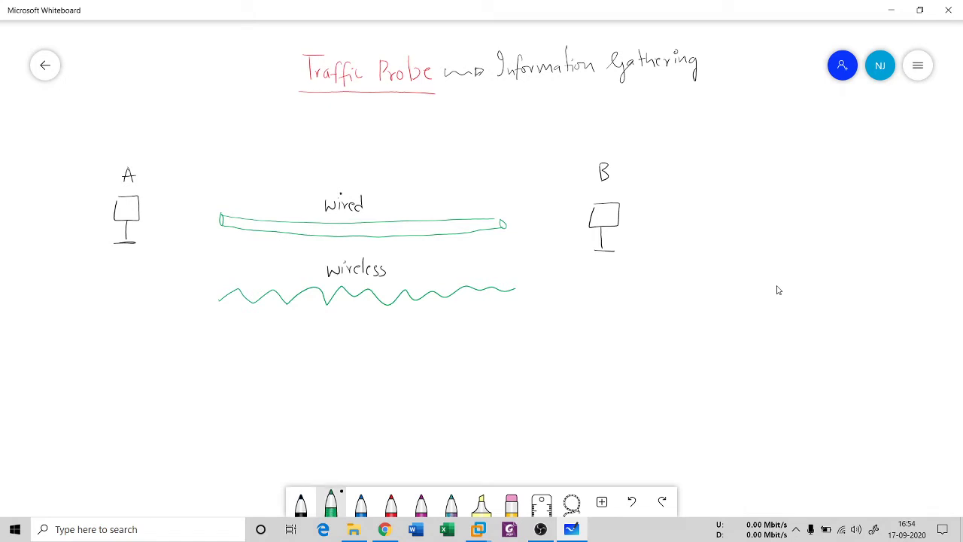
click(391, 502)
Draw red envelopes beside the wired and wireless labels and two wavy arrows to computer B
mouse_move(266, 189)
mouse_down()
mouse_move(286, 211)
mouse_move(265, 188)
mouse_move(284, 190)
mouse_up()
mouse_move(269, 261)
mouse_down()
mouse_move(288, 261)
mouse_move(270, 280)
mouse_move(288, 260)
mouse_up()
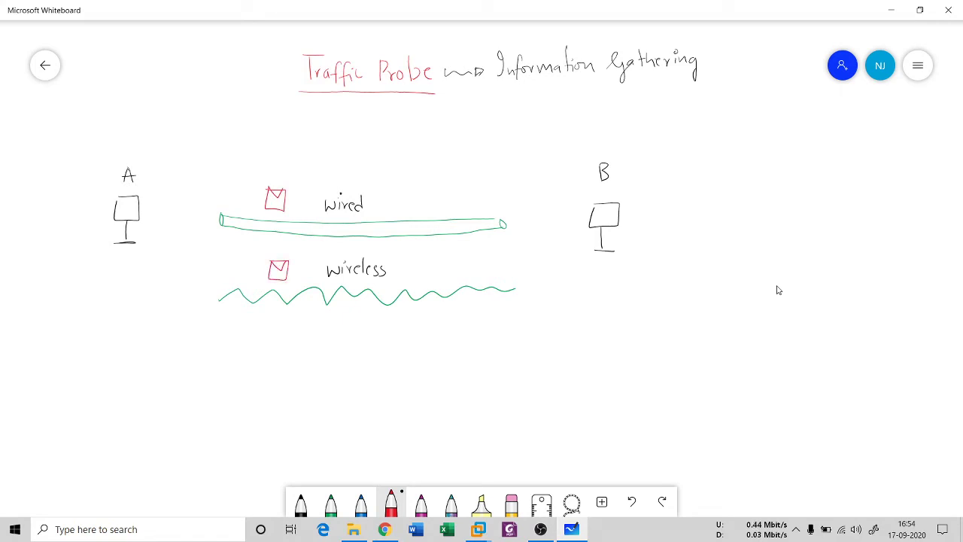
drag(520, 215, 565, 217)
drag(525, 261, 562, 234)
Circle the wireless envelope in magenta, then draw a red stick figure below the wireless line
click(421, 503)
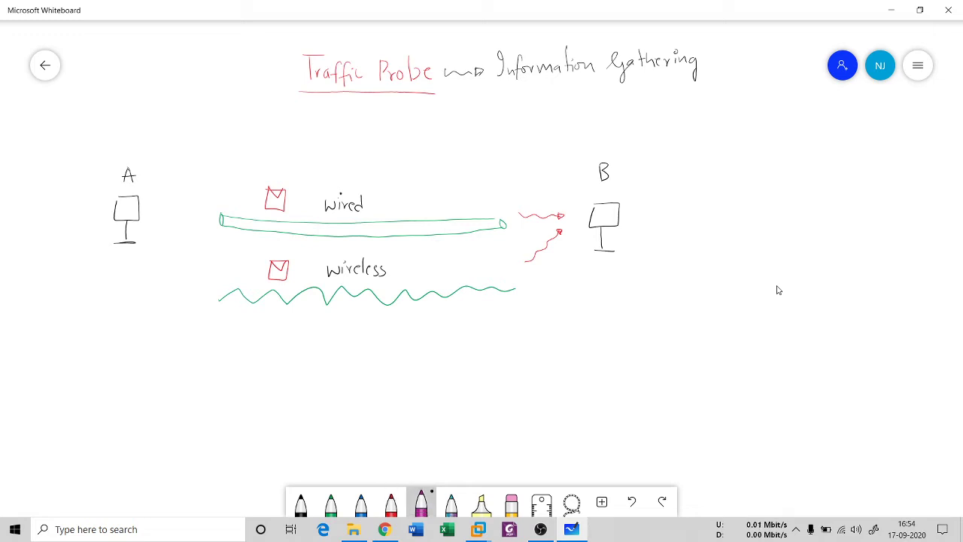
drag(278, 250, 298, 263)
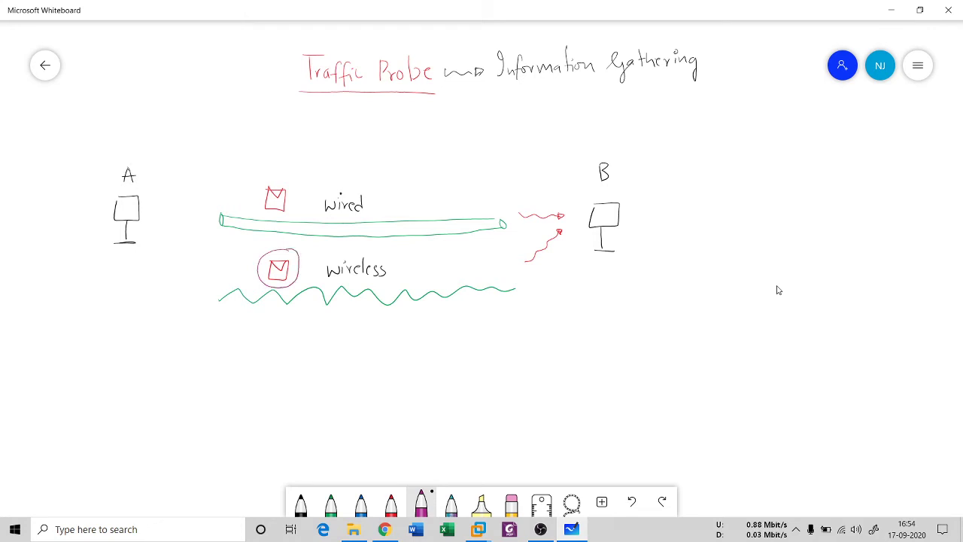
click(390, 503)
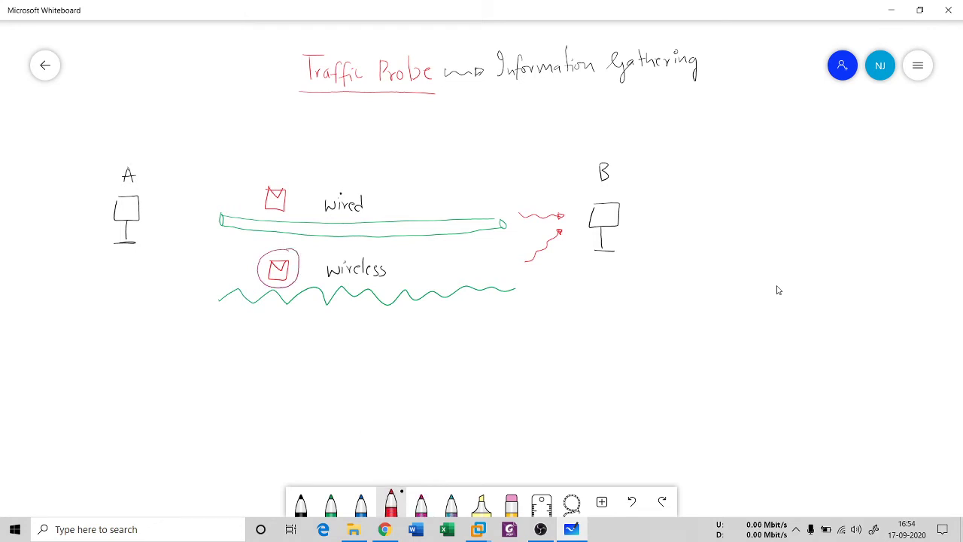
mouse_move(372, 405)
mouse_down()
mouse_move(363, 419)
mouse_move(372, 411)
mouse_move(375, 443)
mouse_move(359, 443)
mouse_move(437, 453)
mouse_up()
Label the figure 'Attacker', tick A and B, wavy-underline 'Information' and box 'Traffic'
drag(439, 448, 452, 445)
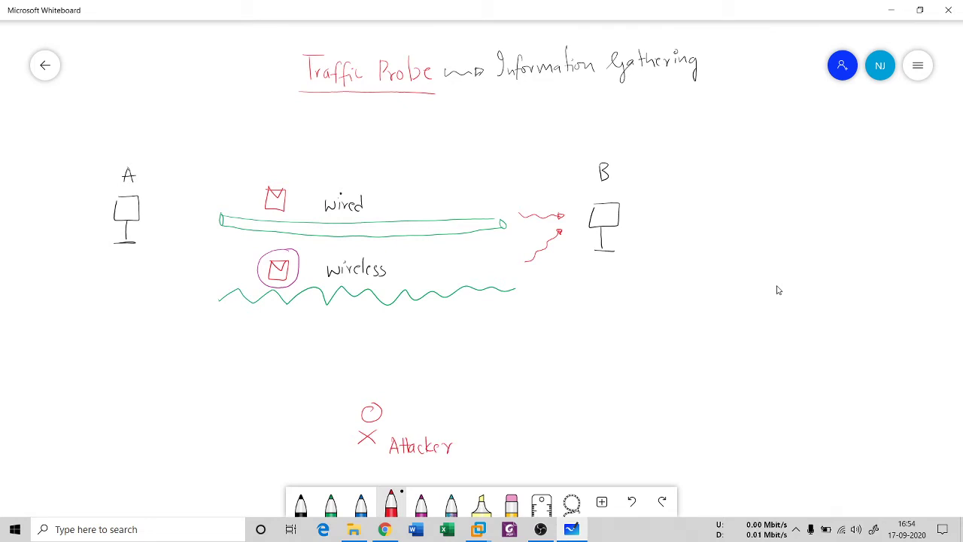
drag(121, 261, 132, 258)
drag(595, 274, 602, 272)
drag(498, 92, 577, 88)
mouse_move(302, 51)
mouse_down()
mouse_move(363, 52)
mouse_move(368, 84)
mouse_move(305, 91)
mouse_move(300, 65)
mouse_up()
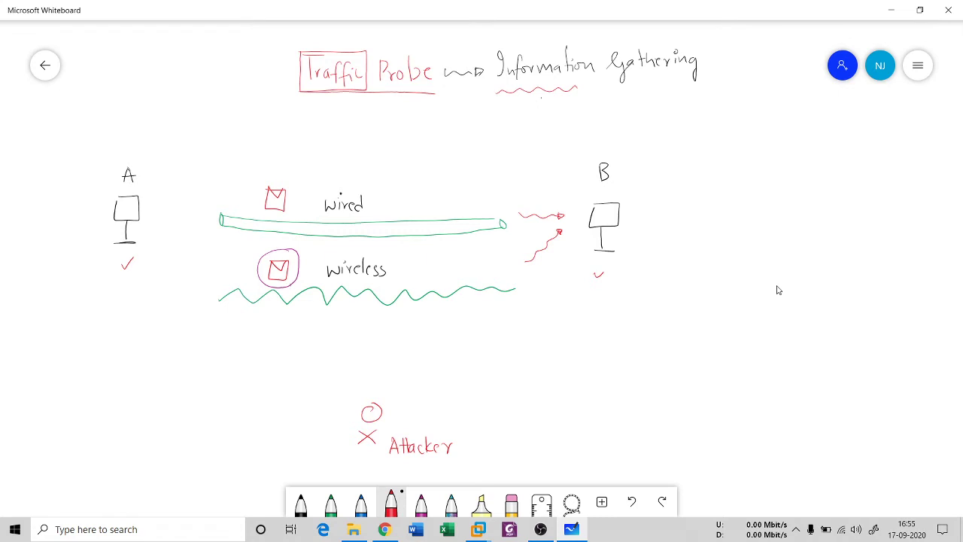
Draw a wavy arrow from the wireless link to the attacker, an envelope, and write 'Analysis'
mouse_move(289, 289)
mouse_down()
mouse_move(316, 349)
mouse_move(348, 383)
mouse_up()
mouse_move(404, 399)
mouse_down()
mouse_move(418, 402)
mouse_move(398, 420)
mouse_move(410, 406)
mouse_move(480, 405)
mouse_up()
drag(481, 410, 508, 419)
mouse_move(514, 400)
mouse_down()
mouse_move(518, 410)
mouse_move(618, 402)
mouse_up()
Write 'find something imp to Attack A or B' and sketch a figure under the title
drag(624, 394, 679, 398)
mouse_move(683, 381)
mouse_down()
mouse_move(683, 397)
mouse_move(708, 396)
mouse_move(712, 407)
mouse_up()
mouse_move(606, 425)
mouse_down()
mouse_move(631, 437)
mouse_move(682, 417)
mouse_move(690, 429)
mouse_move(786, 426)
mouse_up()
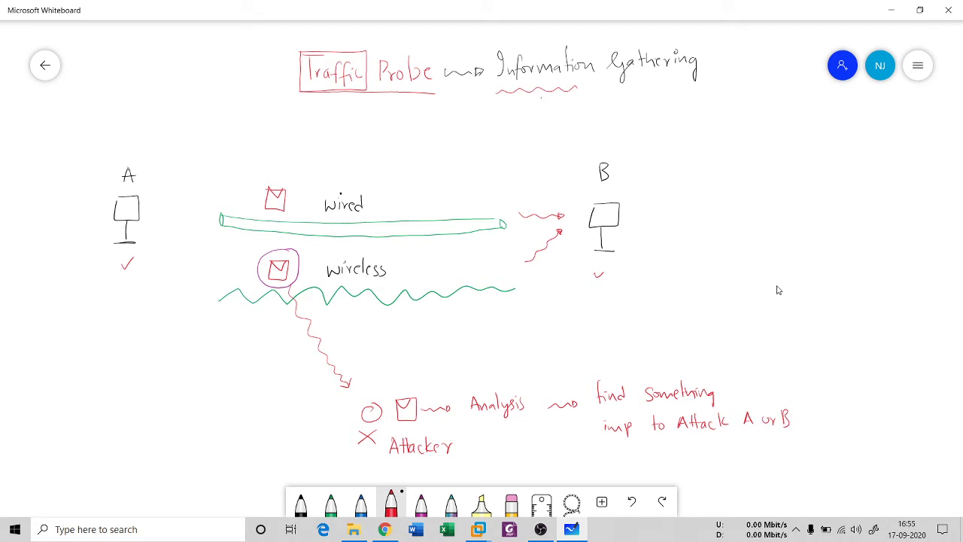
mouse_move(429, 114)
mouse_down()
mouse_move(426, 131)
mouse_move(439, 143)
mouse_move(423, 150)
mouse_up()
With the blue pen, circle the wired envelope, arrow it to the top figure, and draw a tap box
click(331, 503)
click(361, 503)
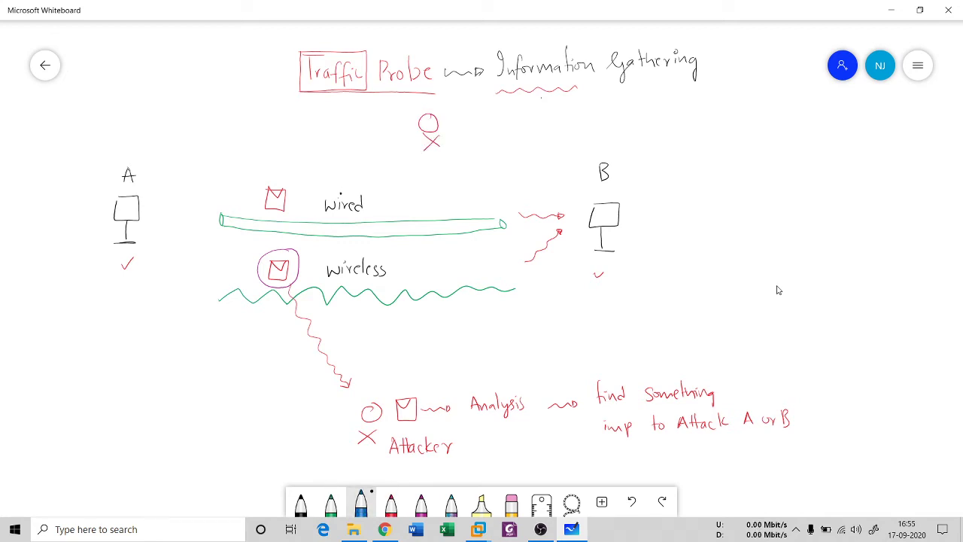
mouse_move(283, 181)
mouse_down()
mouse_move(270, 182)
mouse_move(258, 202)
mouse_move(294, 214)
mouse_move(290, 181)
mouse_move(405, 148)
mouse_up()
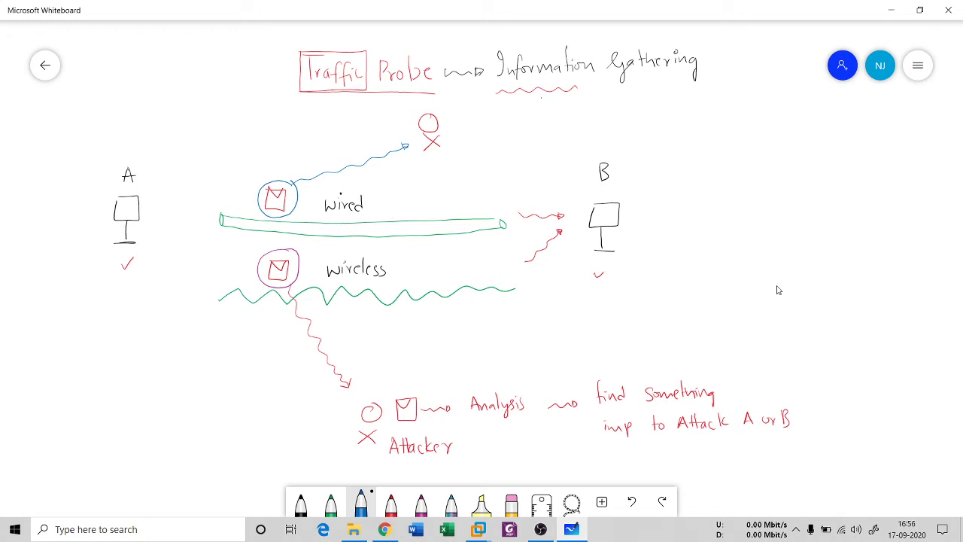
drag(407, 219, 397, 238)
Write 'TAP' and the note 'monitor / collect the traffic' beside the box
mouse_move(418, 206)
mouse_down()
mouse_move(448, 211)
mouse_move(486, 177)
mouse_move(524, 167)
mouse_up()
drag(532, 160, 538, 159)
mouse_move(544, 148)
mouse_down()
mouse_move(541, 158)
mouse_move(557, 155)
mouse_up()
mouse_move(563, 140)
mouse_down()
mouse_move(564, 156)
mouse_move(585, 148)
mouse_up()
drag(590, 143, 628, 138)
drag(623, 132, 638, 128)
mouse_move(644, 128)
mouse_down()
mouse_move(649, 135)
mouse_move(730, 105)
mouse_move(762, 112)
mouse_up()
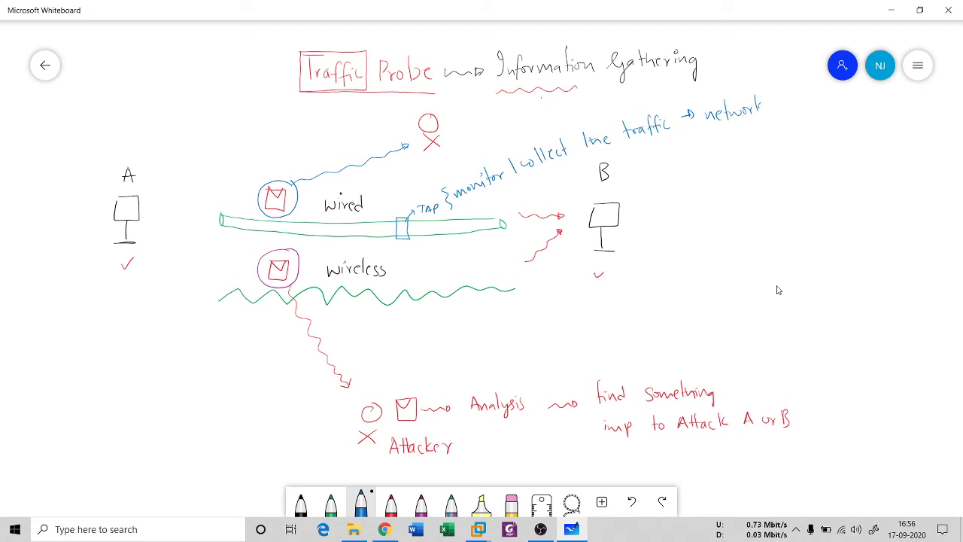
Finish the note with 'network Activity', draw a wavy line from the tap, and bracket both links
drag(718, 140, 740, 140)
mouse_move(750, 128)
mouse_down()
mouse_move(782, 140)
mouse_move(794, 133)
mouse_move(796, 147)
mouse_up()
mouse_move(404, 216)
mouse_down()
mouse_move(413, 160)
mouse_move(427, 191)
mouse_move(457, 166)
mouse_up()
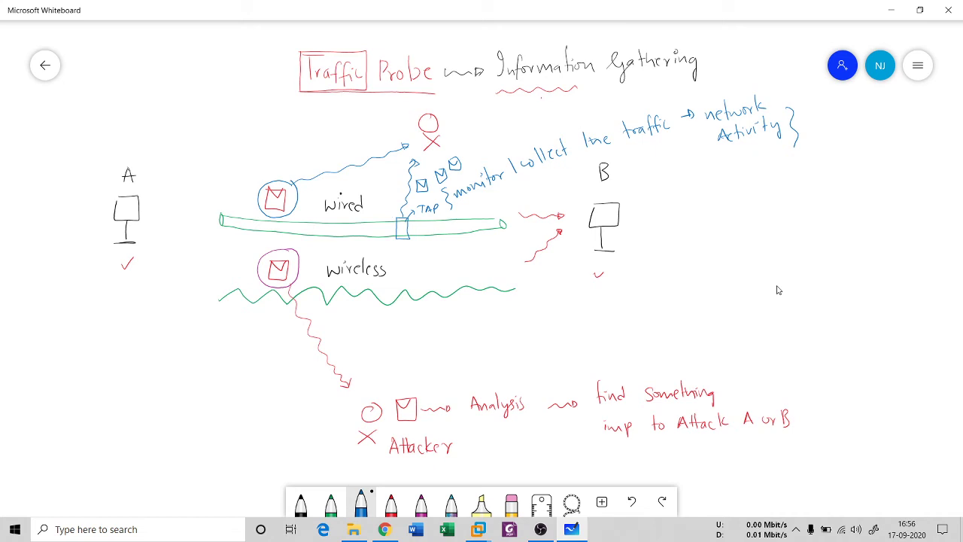
drag(210, 195, 203, 306)
Tick above 'Traffic', then in blue write 'netcat' and start the 'Tools (CLI)' heading at left
drag(340, 45, 355, 41)
drag(53, 373, 83, 374)
drag(89, 365, 93, 374)
drag(96, 357, 98, 373)
mouse_move(56, 323)
mouse_down()
mouse_move(56, 335)
mouse_move(105, 332)
mouse_up()
Underline the heading, dash netcat, add 'SOCAT', and write and strike out a third item, 'Data'
drag(48, 343, 126, 332)
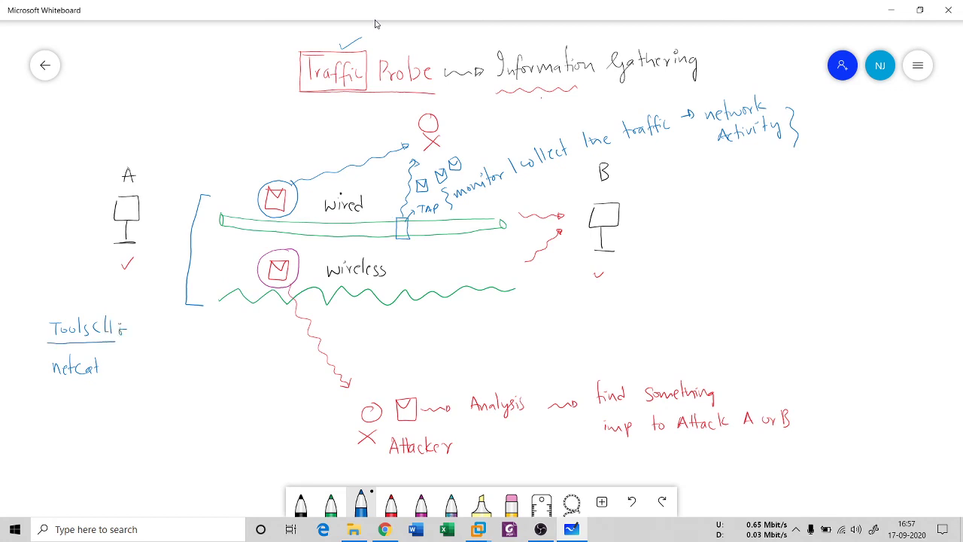
drag(31, 369, 59, 402)
mouse_move(73, 394)
mouse_down()
mouse_move(98, 402)
mouse_move(107, 391)
mouse_up()
drag(104, 391, 104, 405)
mouse_move(58, 423)
mouse_down()
mouse_move(90, 427)
mouse_move(29, 430)
mouse_up()
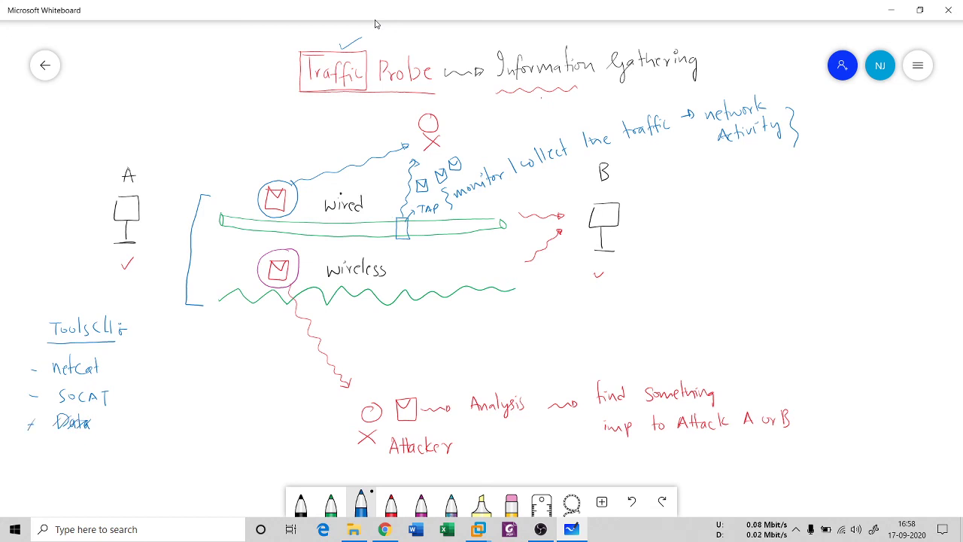